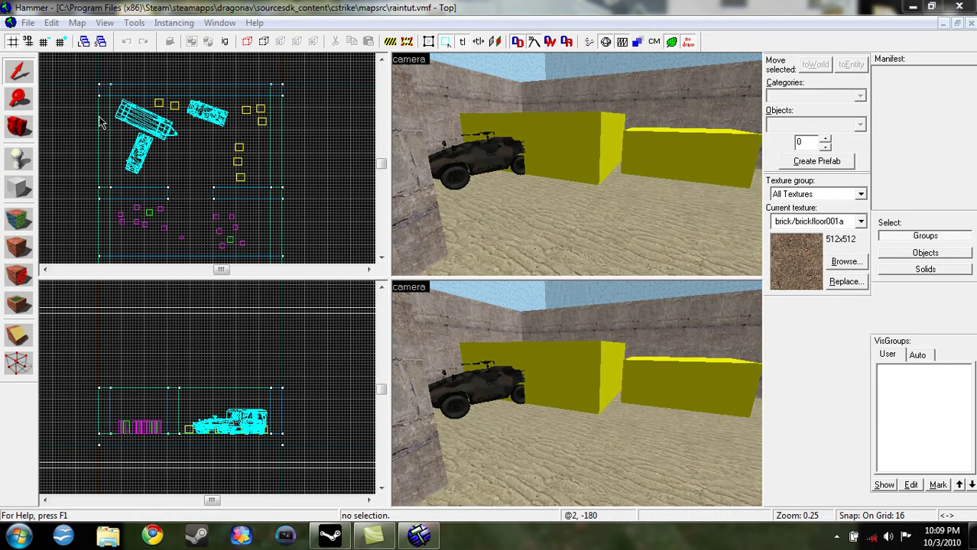
Fly through the walled yard in the 3D view to examine the crates, armored vehicles and green trailer.
left_click(20, 127)
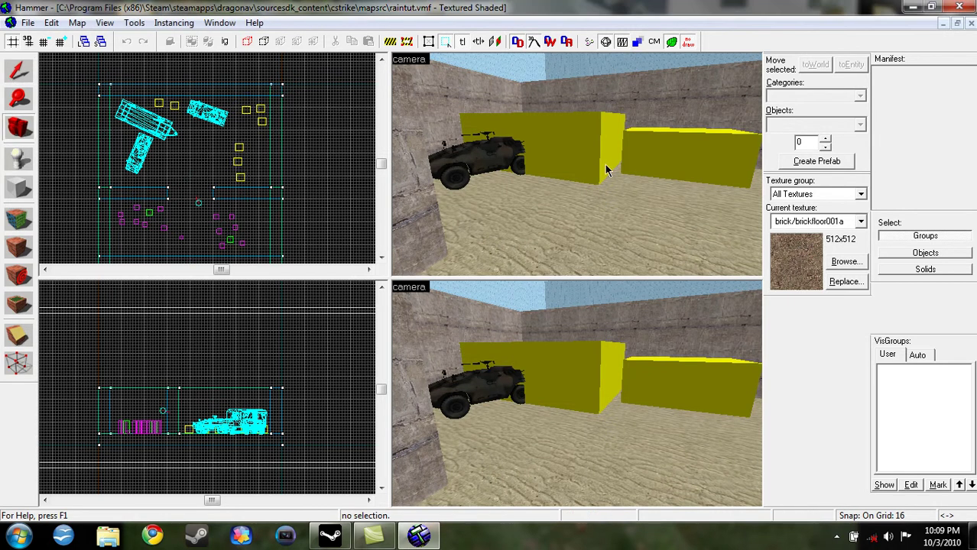
left_click_drag(606, 169, 577, 164)
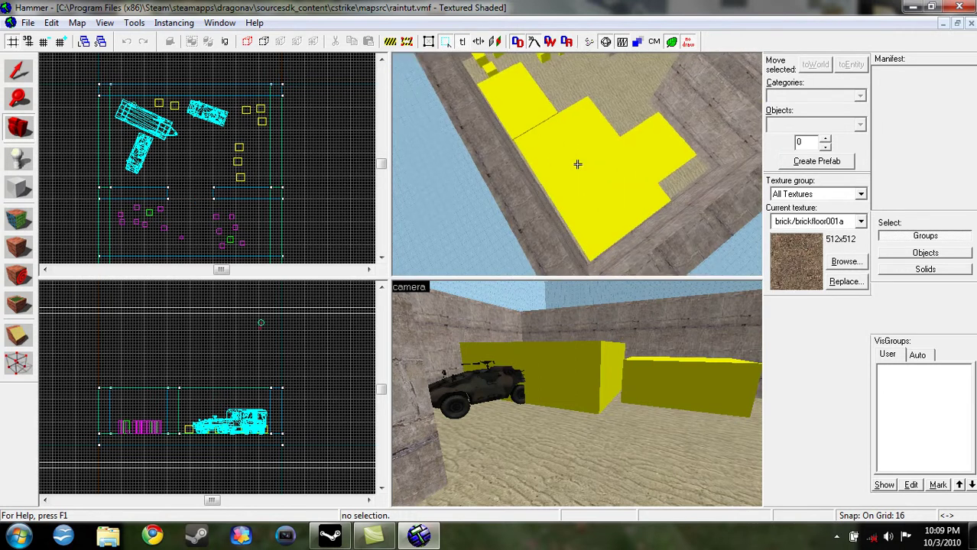
key("z")
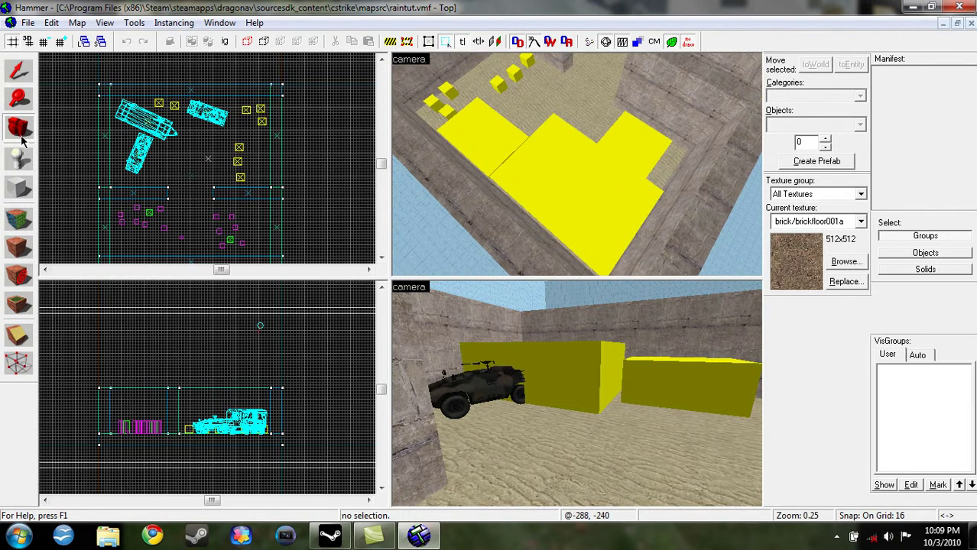
key("z")
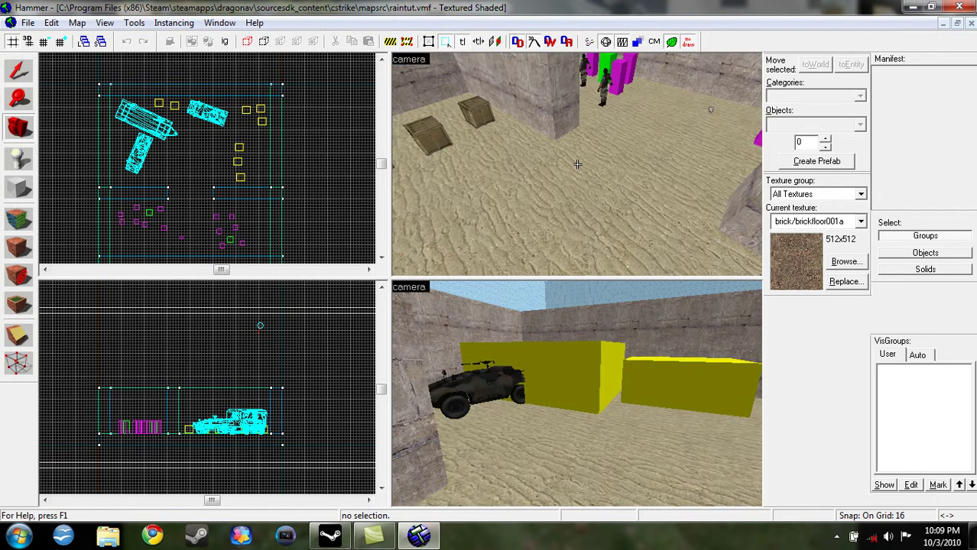
key("w")
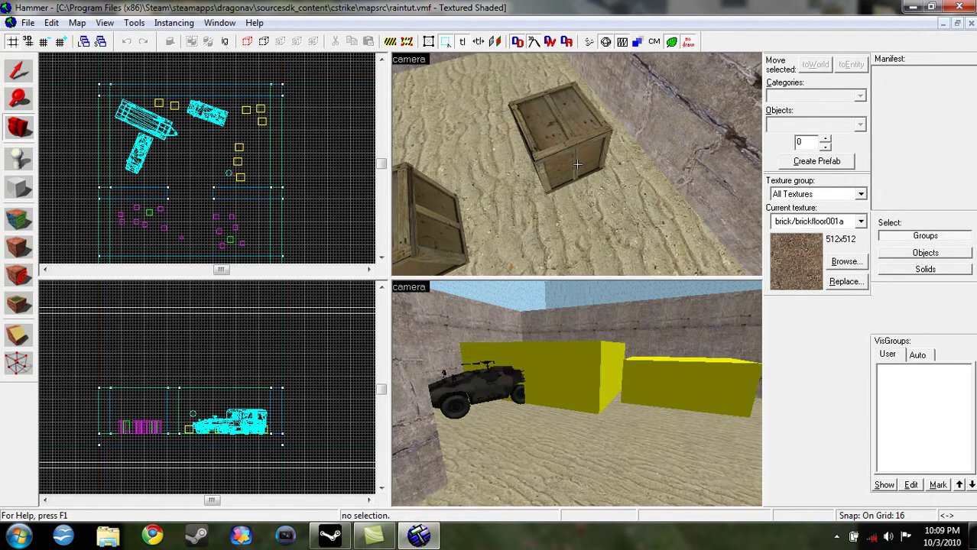
key("s")
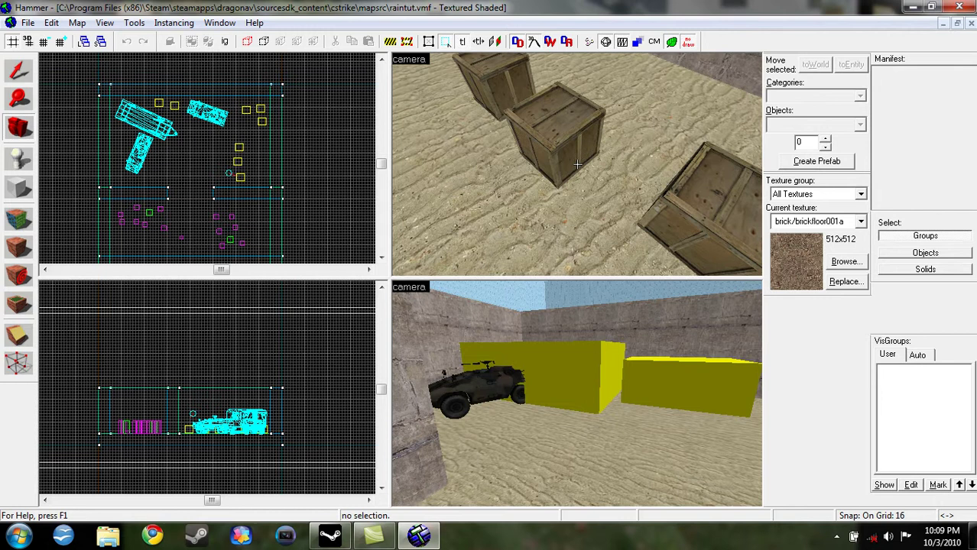
key("s")
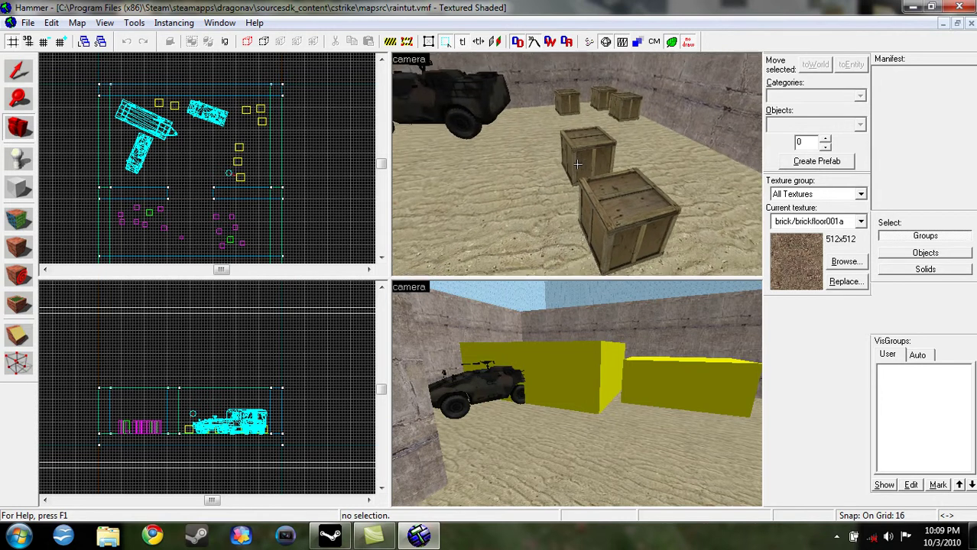
key("w")
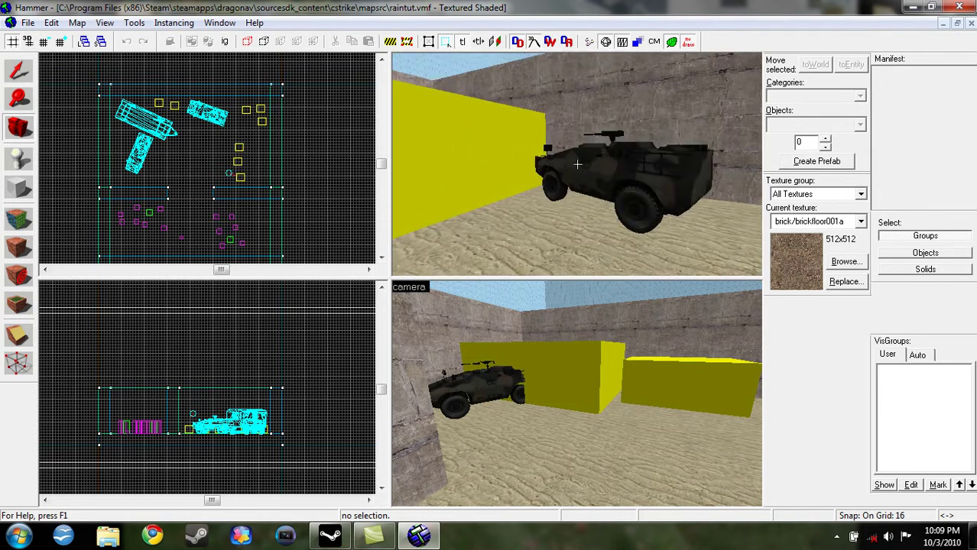
key("w")
key("s")
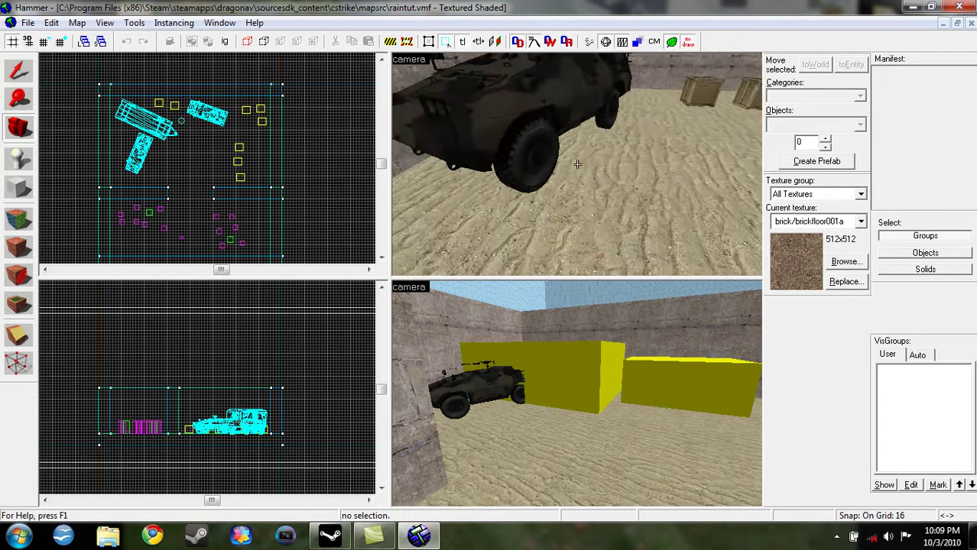
key("w")
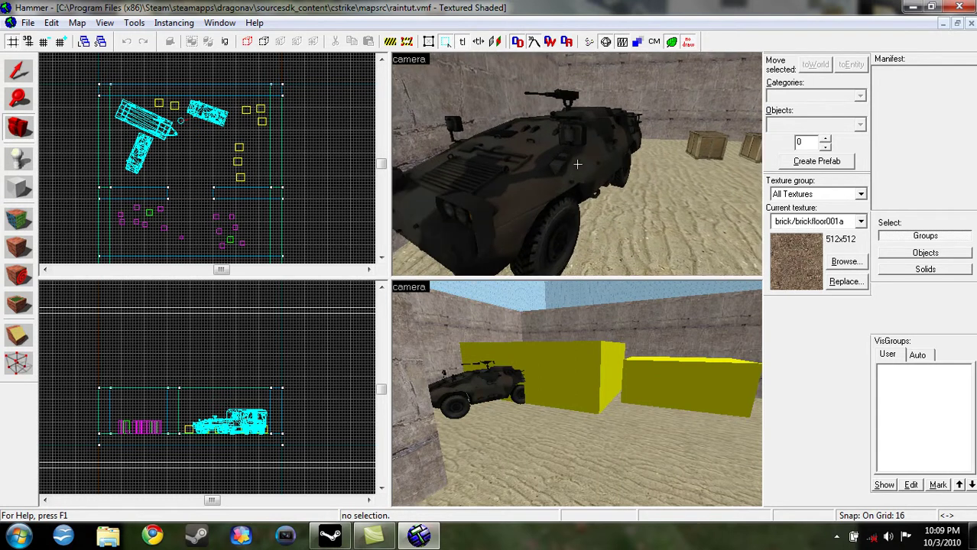
key("s")
key("w")
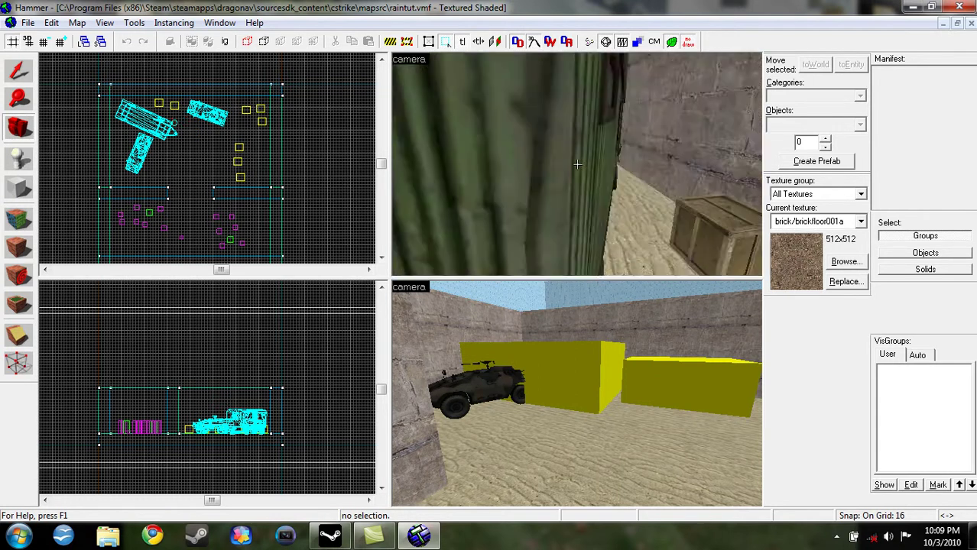
key("s")
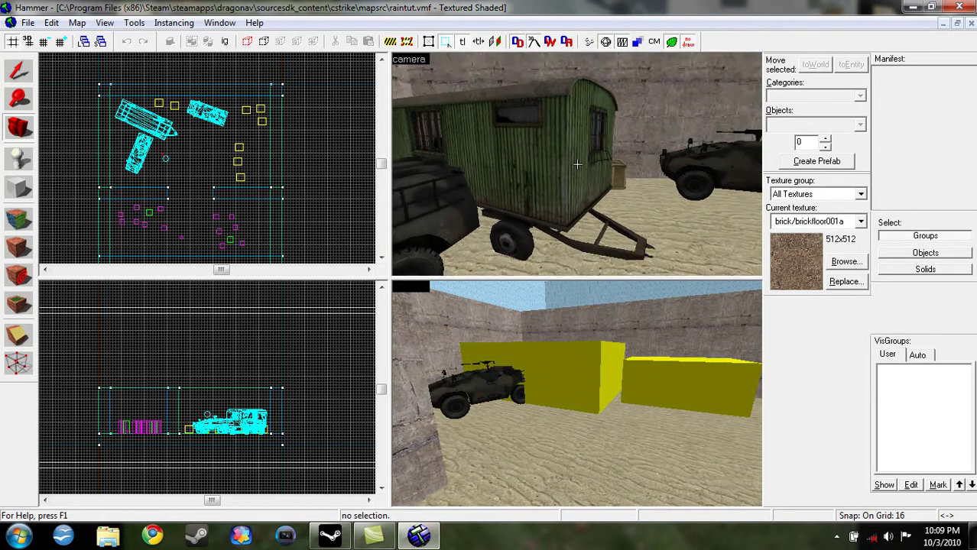
key("s")
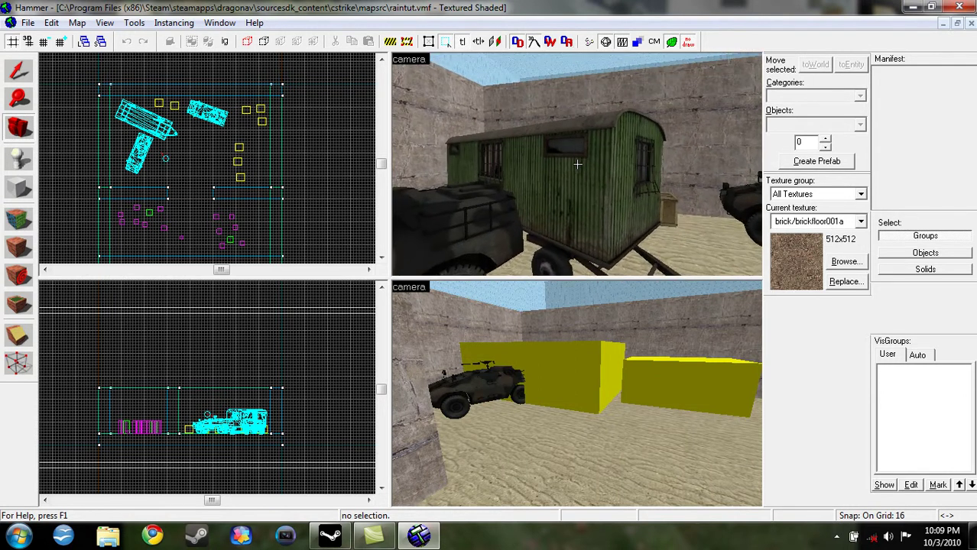
key("w")
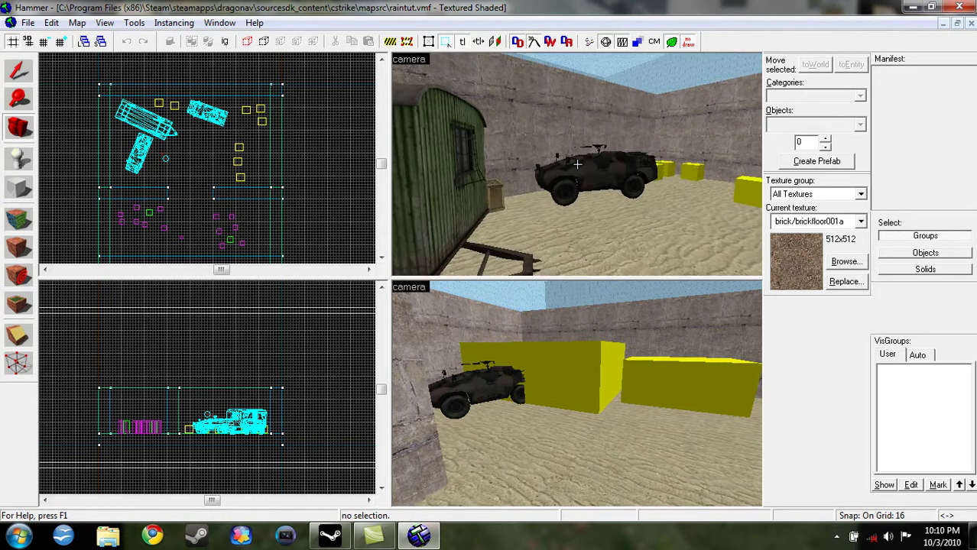
key("w")
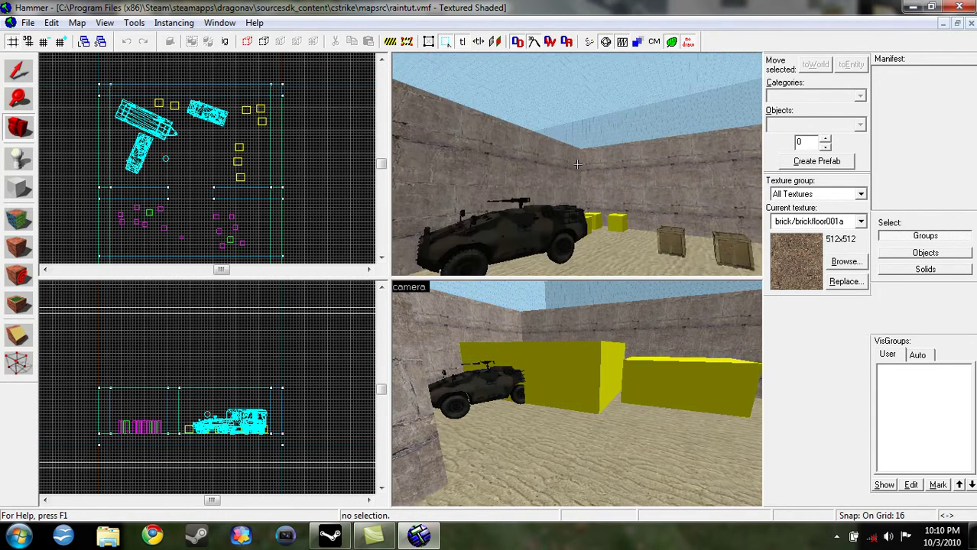
key("w")
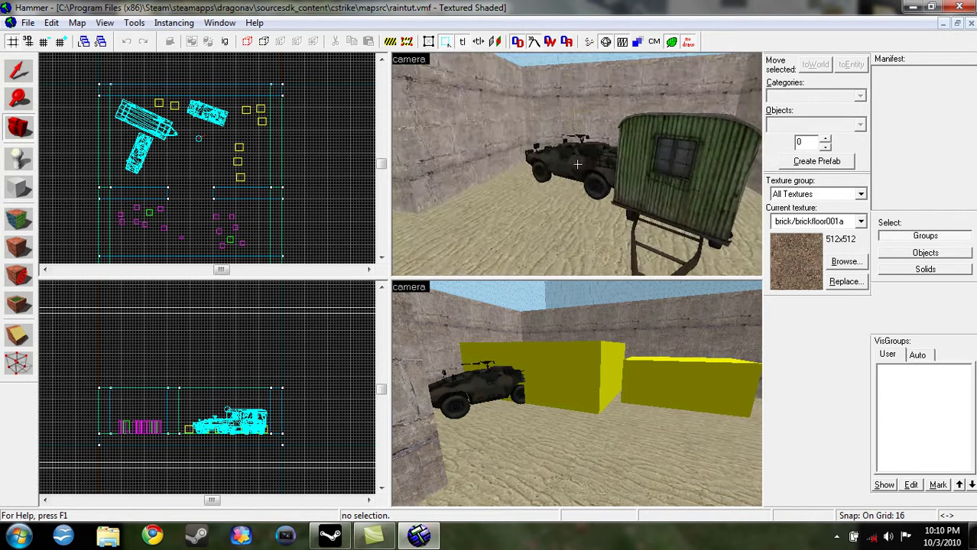
key("s")
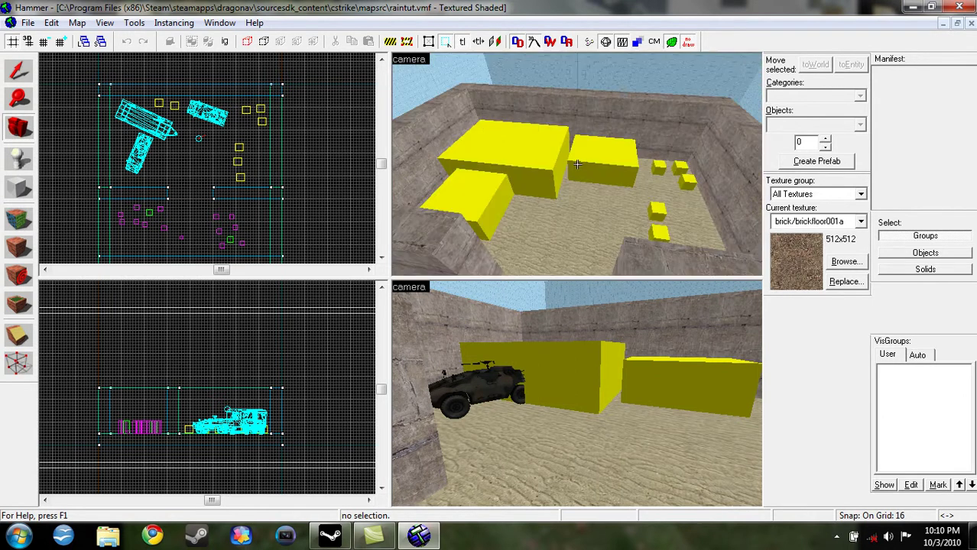
key("w")
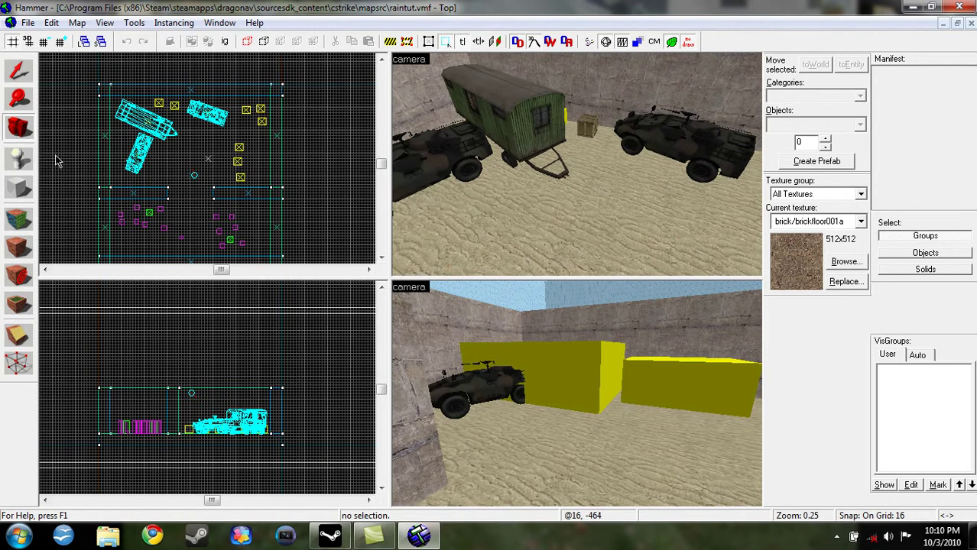
Place a prop_static entity on the sand floor in front of the trailer and armored vehicles.
left_click(22, 158)
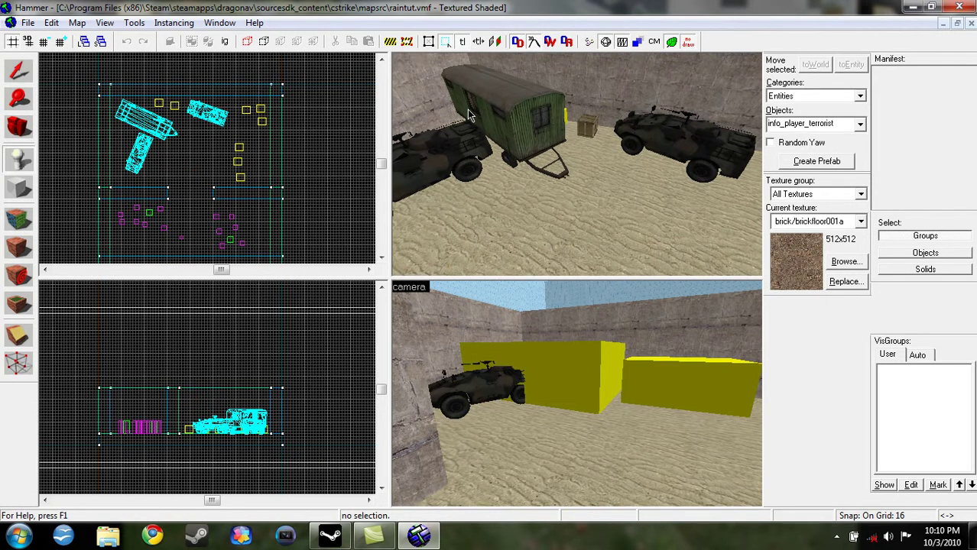
left_click(791, 125)
type("pr")
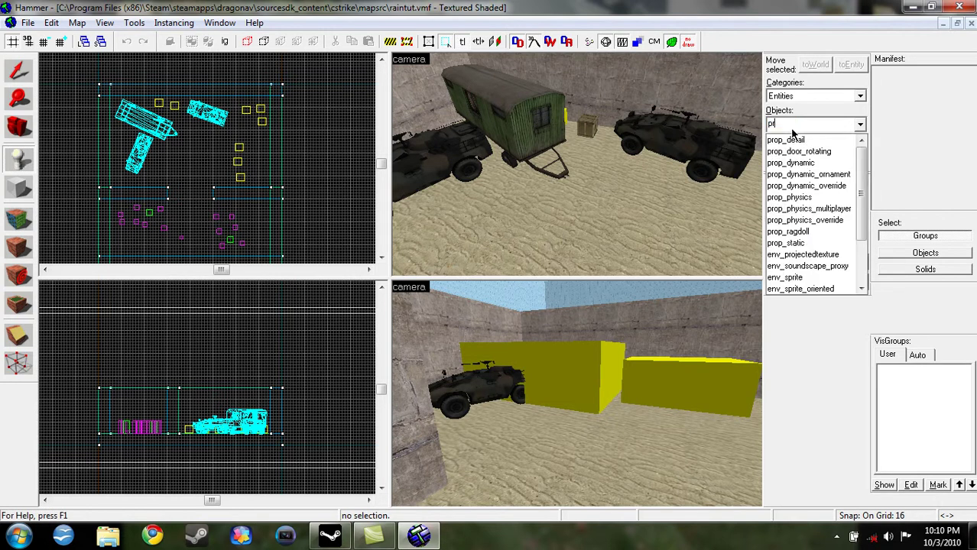
type("op_st")
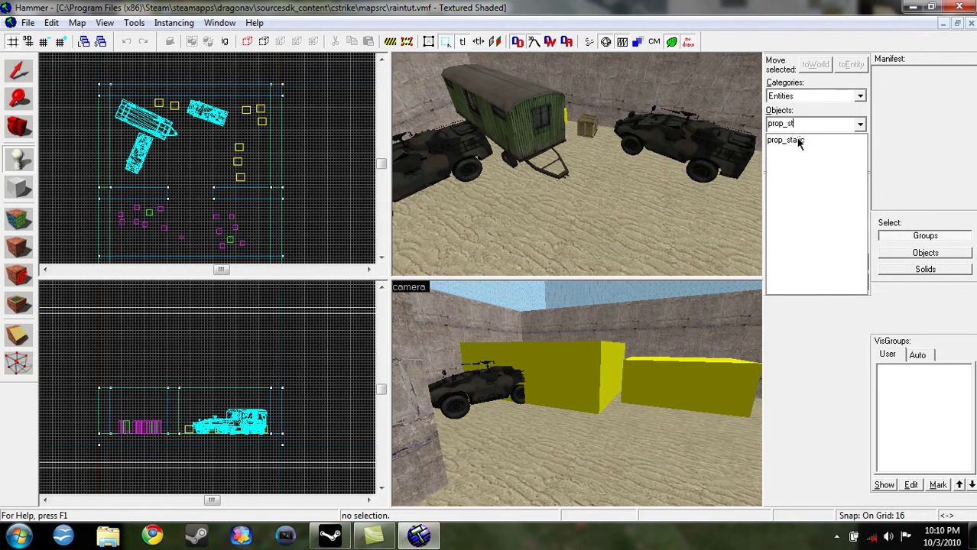
left_click(800, 142)
left_click(673, 219)
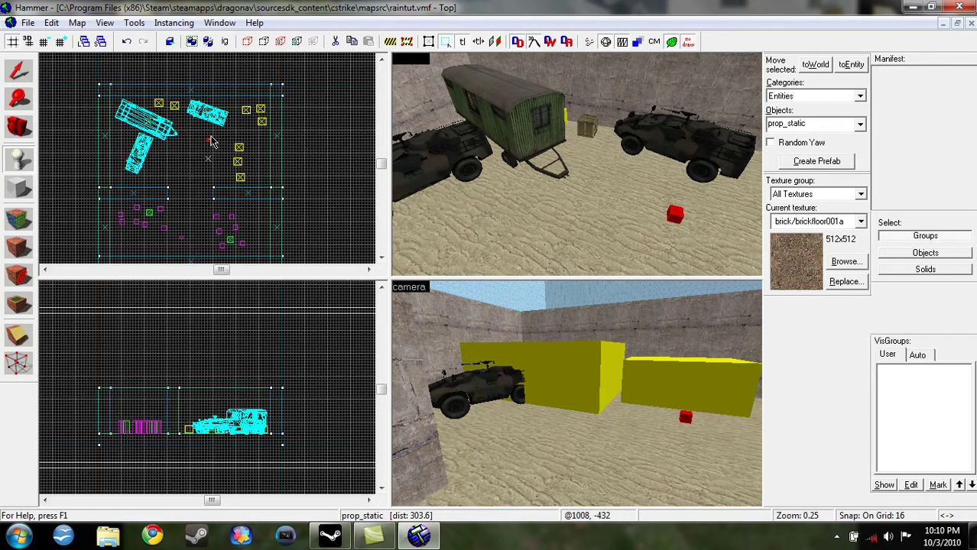
Browse for the new prop_static's World Model and filter the model list by "tree".
left_click(23, 75)
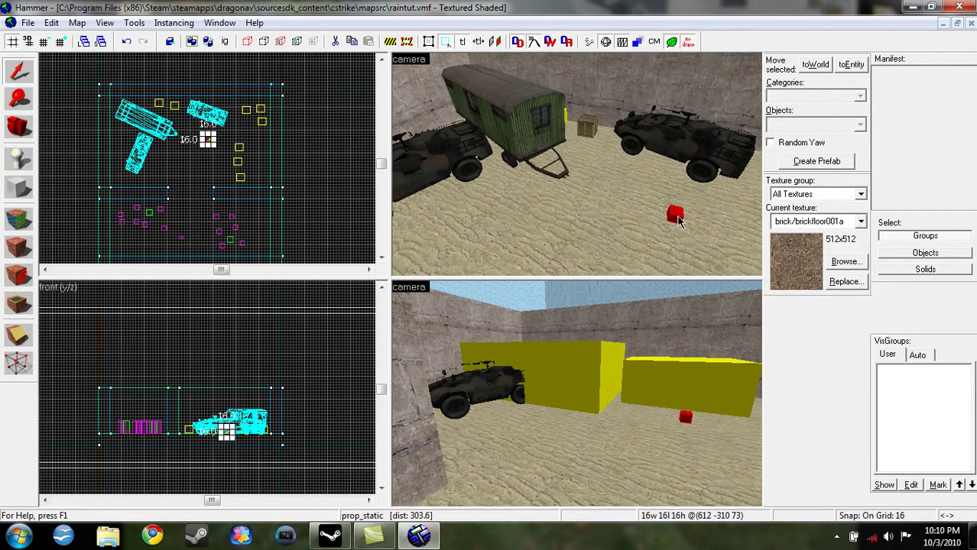
double_click(676, 216)
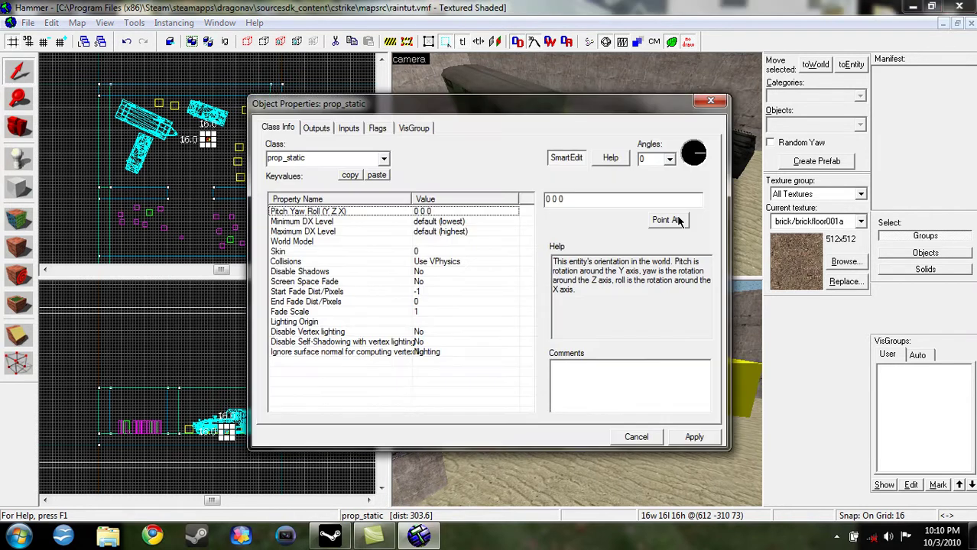
left_click(426, 241)
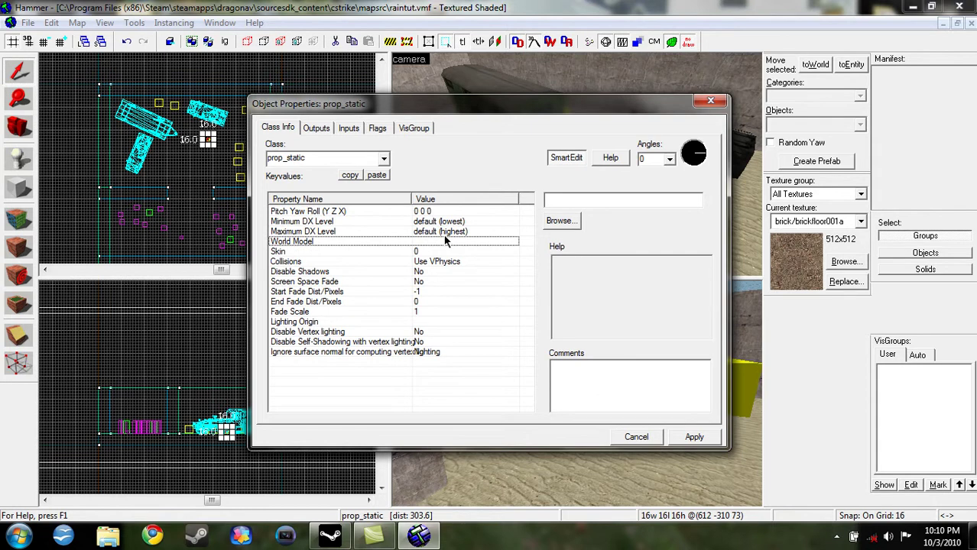
left_click(558, 223)
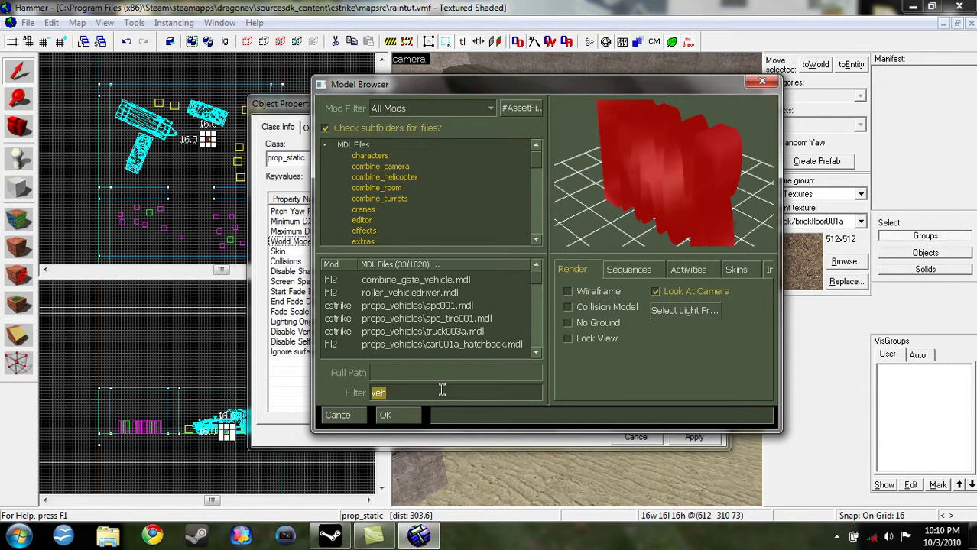
type("tree")
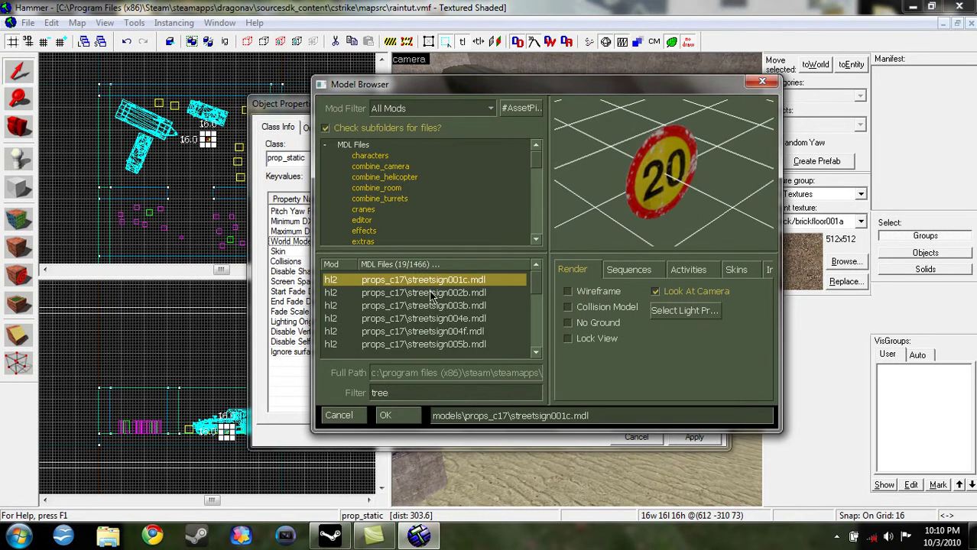
Preview the filtered models, comparing the street signs with the oak, cliff and deciduous trees in props_foliage.
left_click(428, 295)
left_click(440, 305)
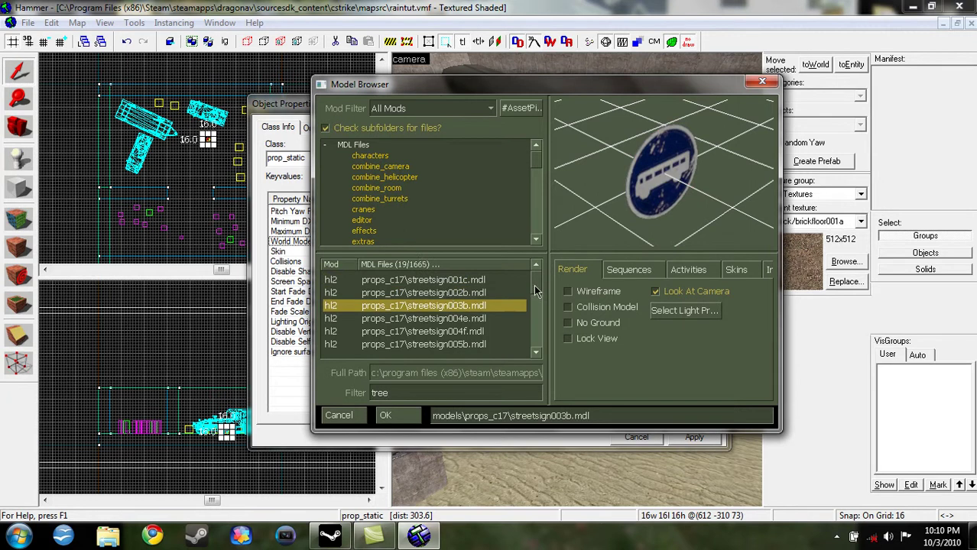
left_click_drag(534, 290, 538, 309)
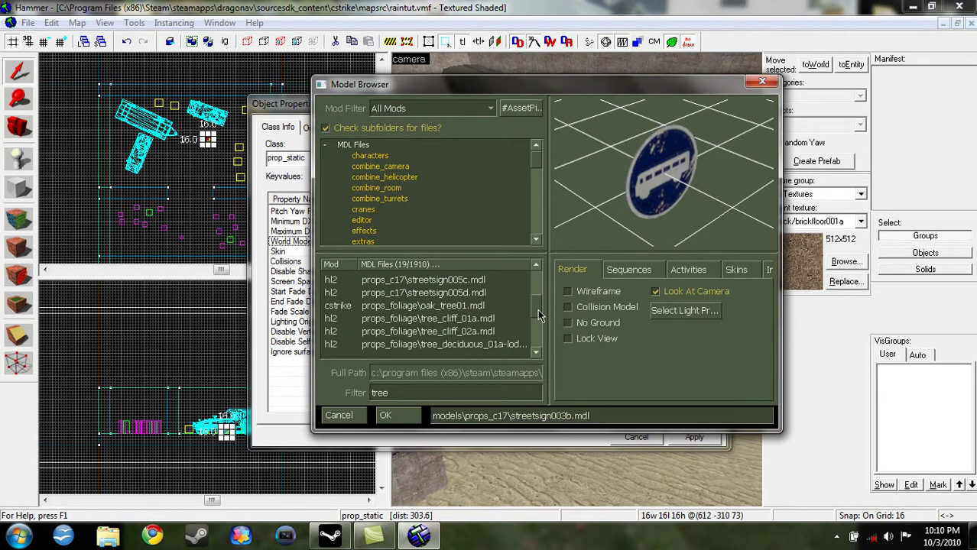
left_click(484, 320)
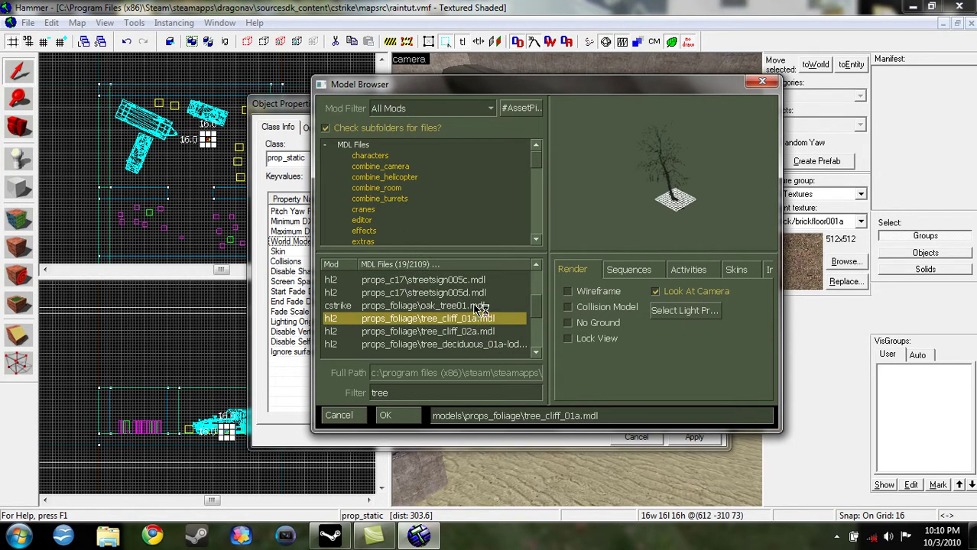
left_click(478, 307)
left_click(478, 320)
left_click(481, 332)
left_click_drag(534, 325, 534, 330)
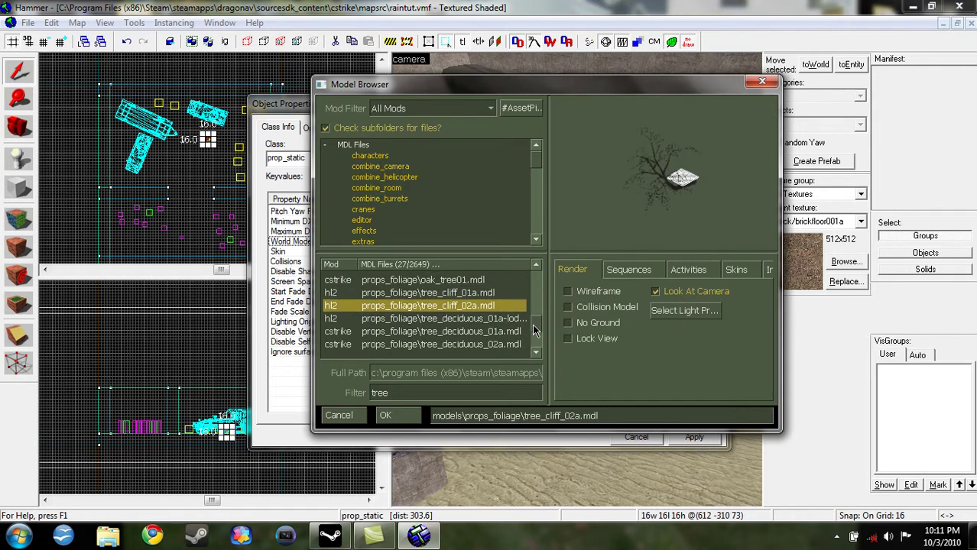
left_click(504, 321)
left_click(501, 334)
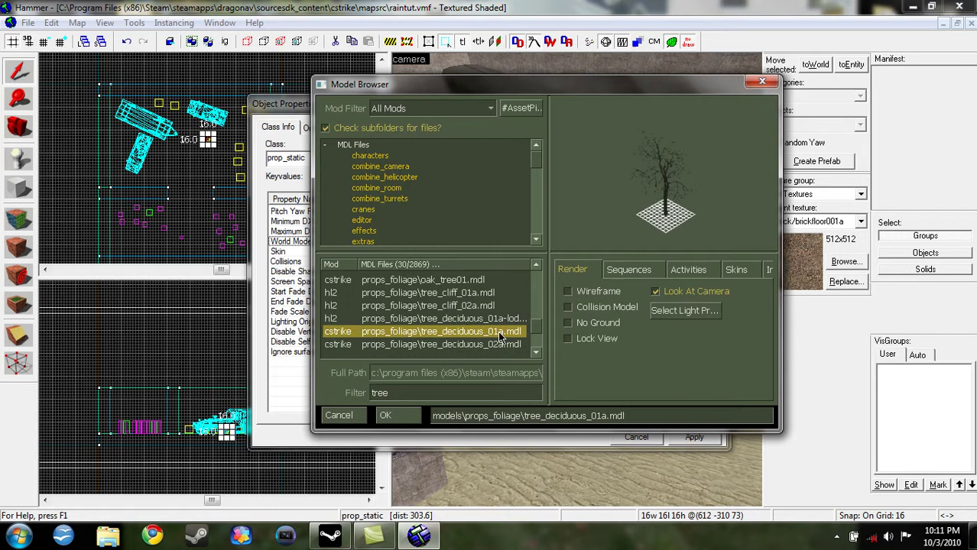
left_click(506, 345)
left_click_drag(540, 331, 537, 339)
left_click(513, 345)
left_click(507, 332)
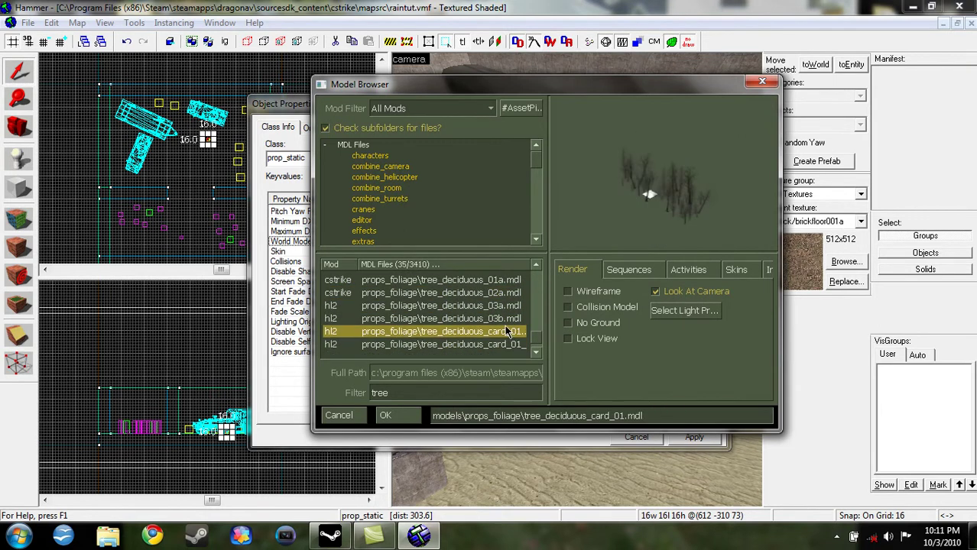
Assign props_foliage/tree_deciduous_03b.mdl as the prop's World Model and apply the properties.
left_click(506, 319)
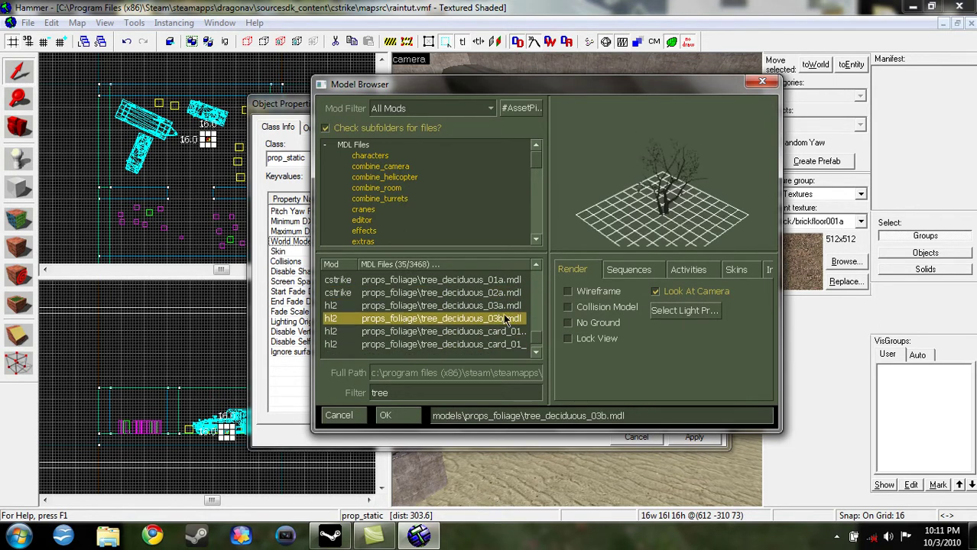
double_click(395, 319)
left_click(692, 442)
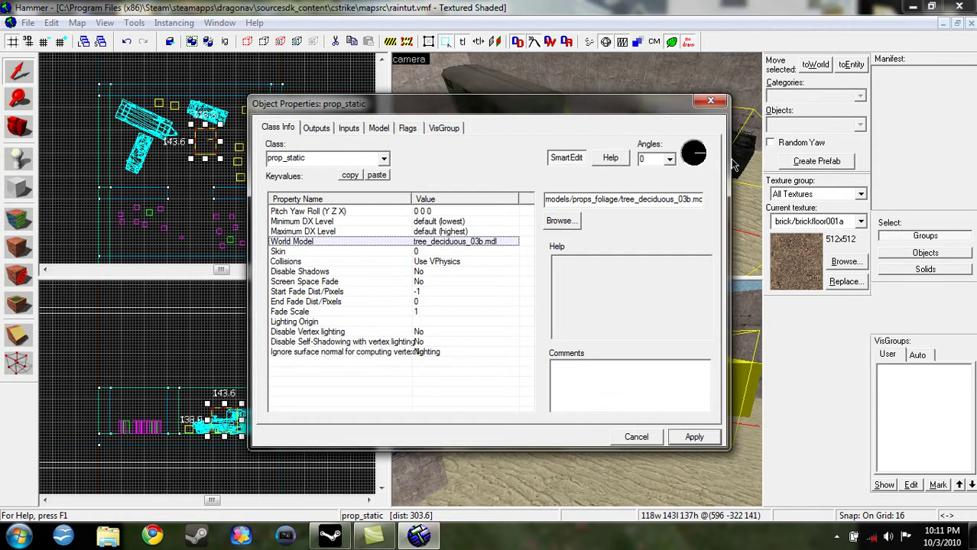
Close the prop's properties and examine up close how the tree's trunk meets the sand floor.
left_click(715, 103)
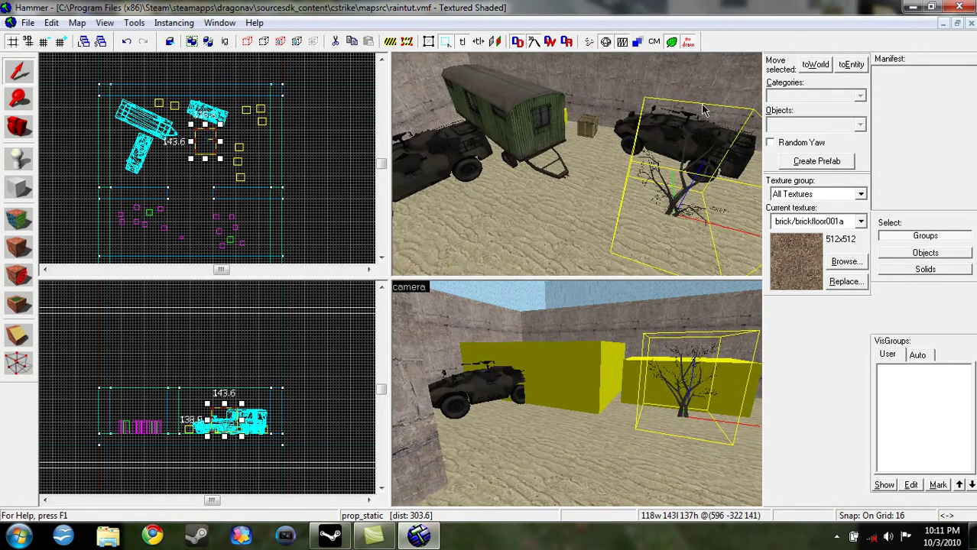
left_click(18, 127)
left_click_drag(573, 168, 577, 165)
key("w")
key("w")
key("s")
key("w")
key("w")
key("s")
key("s")
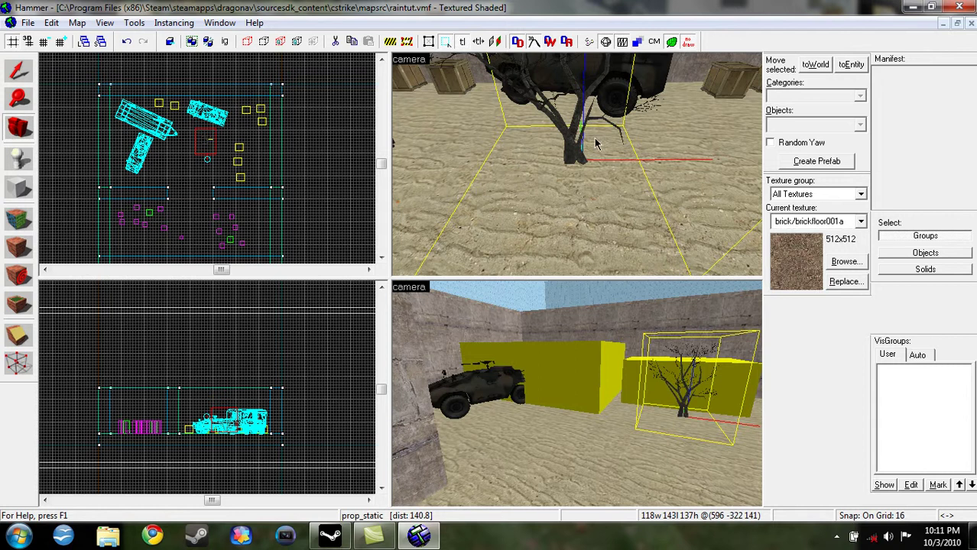
Shift the tree slightly in the top view and lower it into the sand, centring it at 592 -332 116.
left_click(21, 72)
left_click_drag(209, 141, 206, 142)
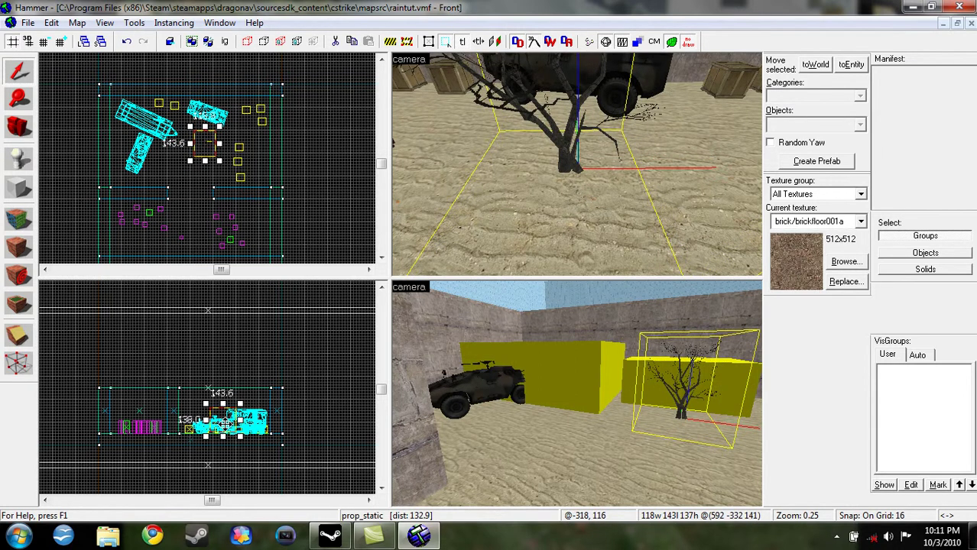
left_click_drag(226, 426, 227, 428)
left_click(18, 126)
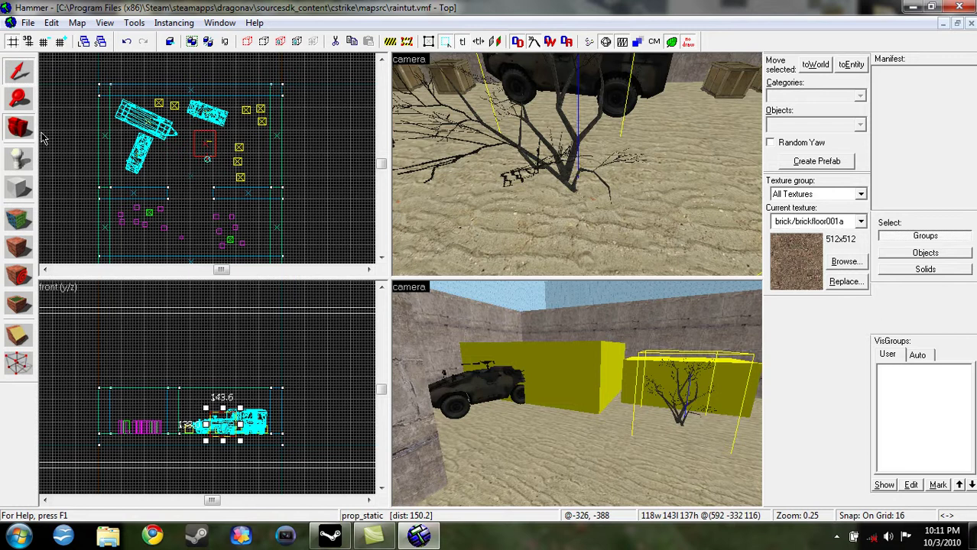
left_click_drag(578, 165, 578, 164)
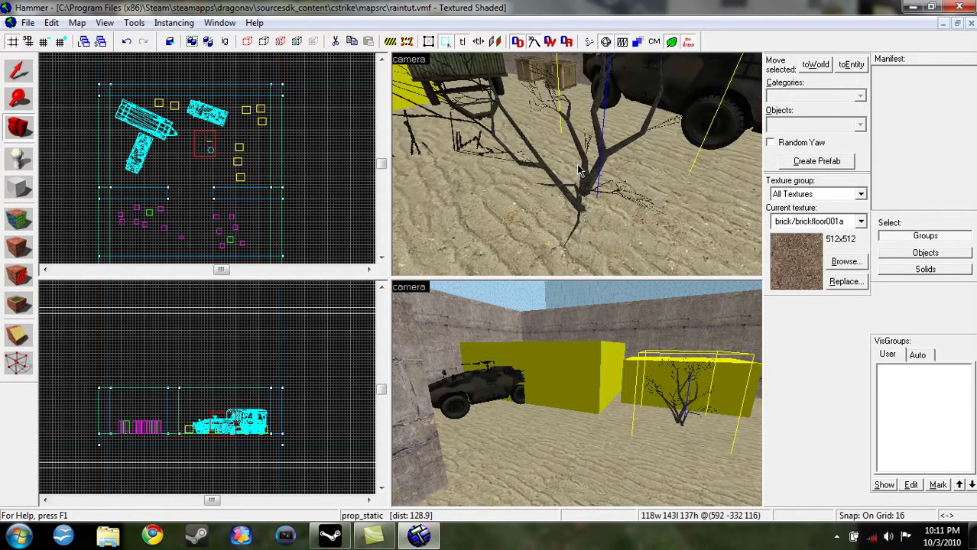
Raise the tree 16 units in the front view so its trunk base sits at the sand surface.
left_click(20, 71)
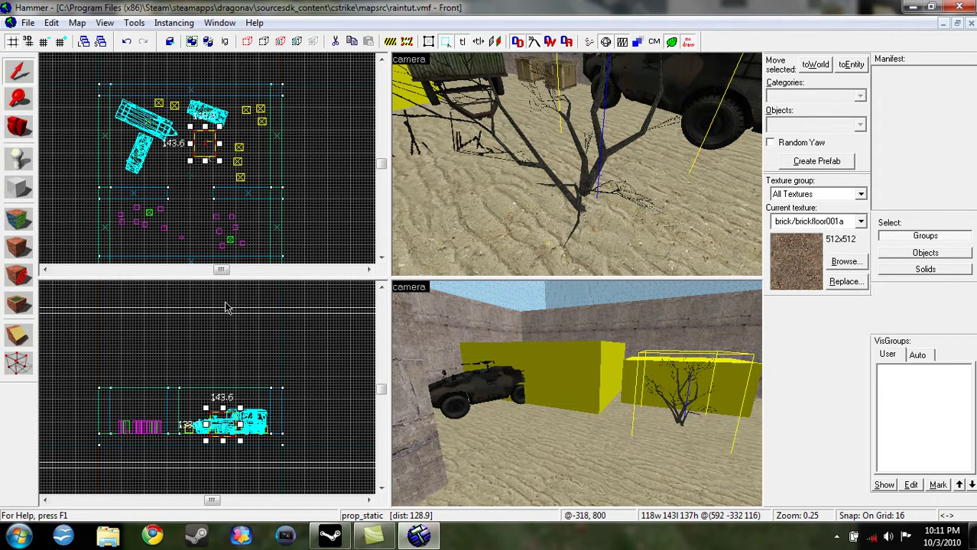
left_click(65, 289)
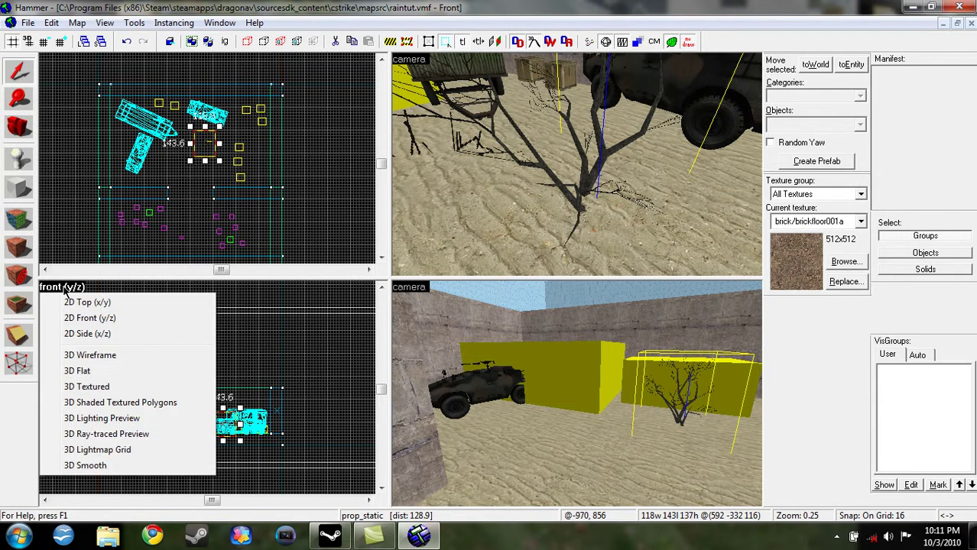
left_click(227, 428)
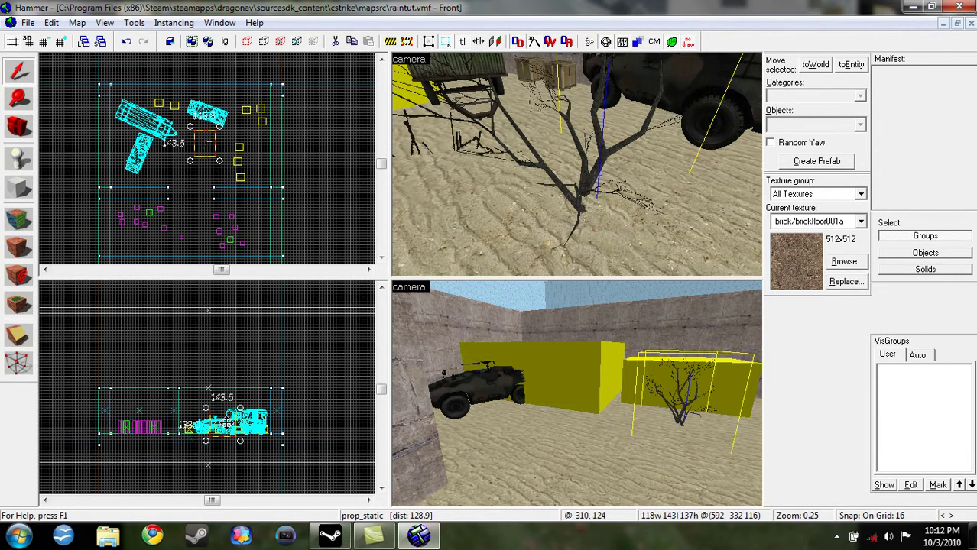
left_click_drag(227, 424, 227, 420)
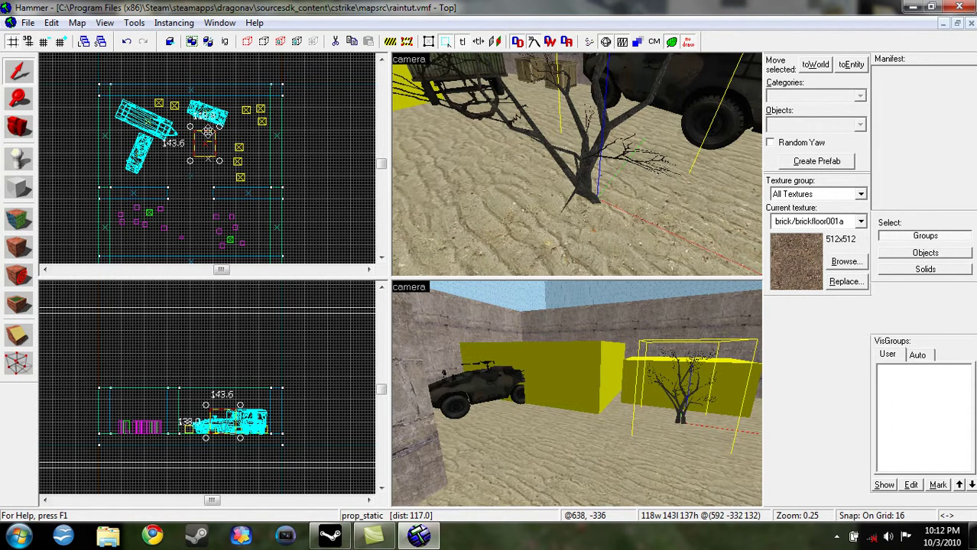
Rotate the tree about its vertical axis and move it behind the row of three crates near the wall, centred at 859 -432.
left_click(202, 139)
left_click(202, 139)
left_click(202, 139)
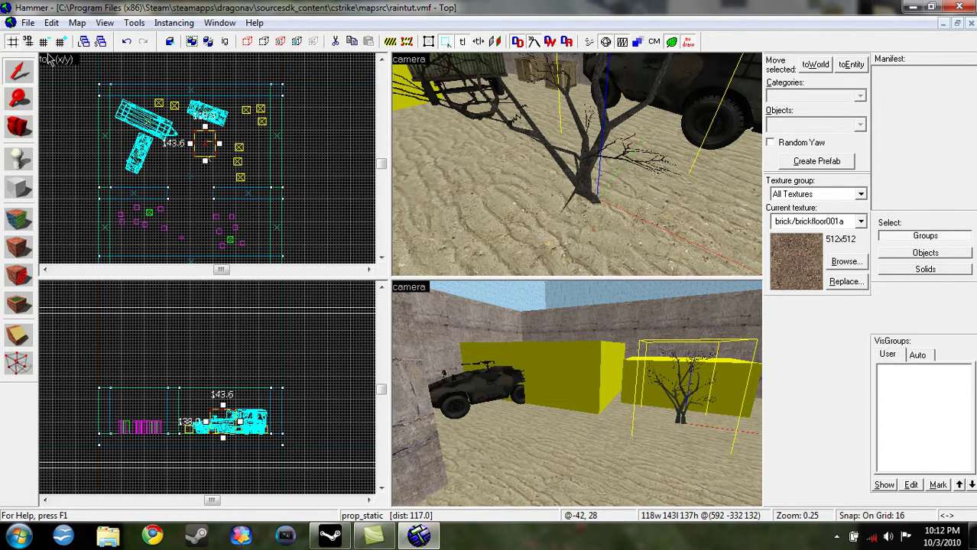
left_click(51, 289)
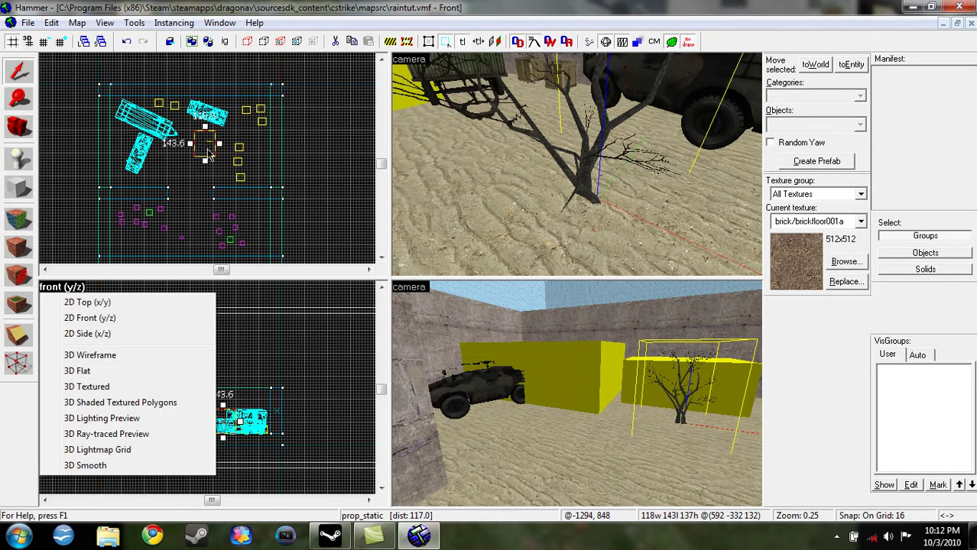
left_click(208, 151)
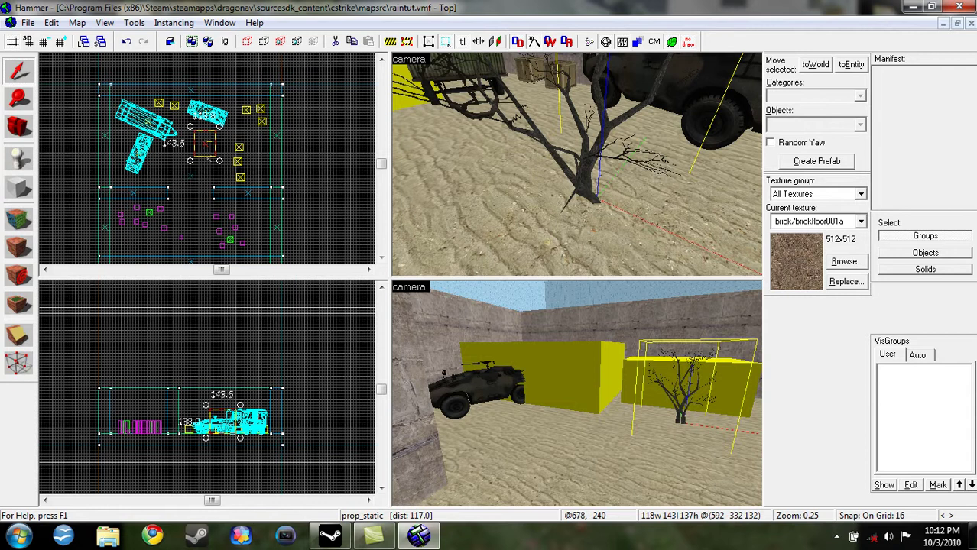
left_click_drag(221, 126, 154, 293)
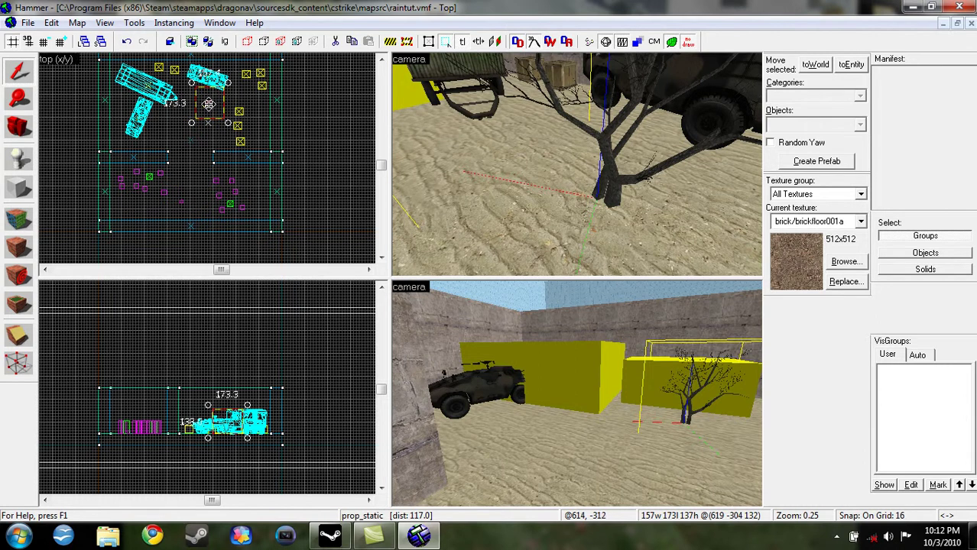
left_click_drag(208, 103, 253, 126)
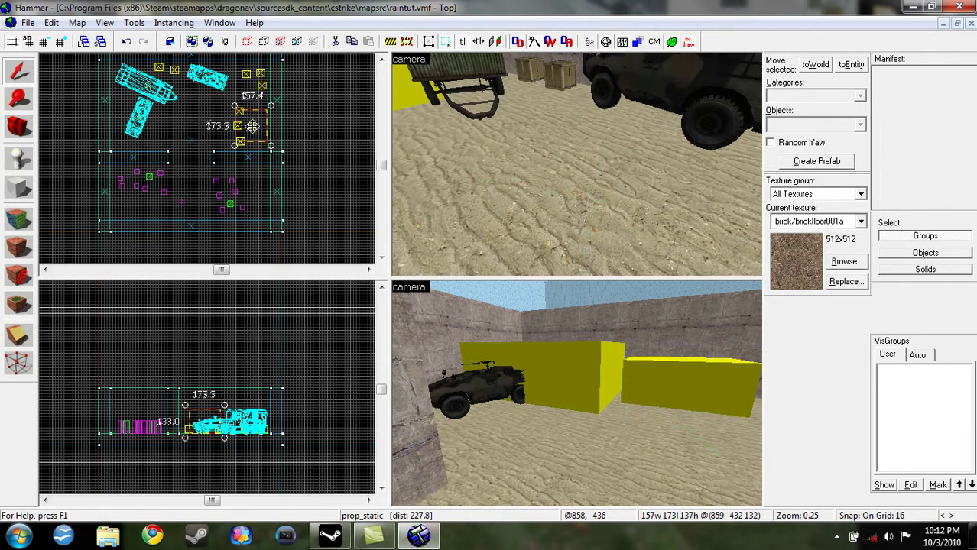
Examine the tree's placement behind the crates and the surrounding yard from several camera positions.
left_click(28, 130)
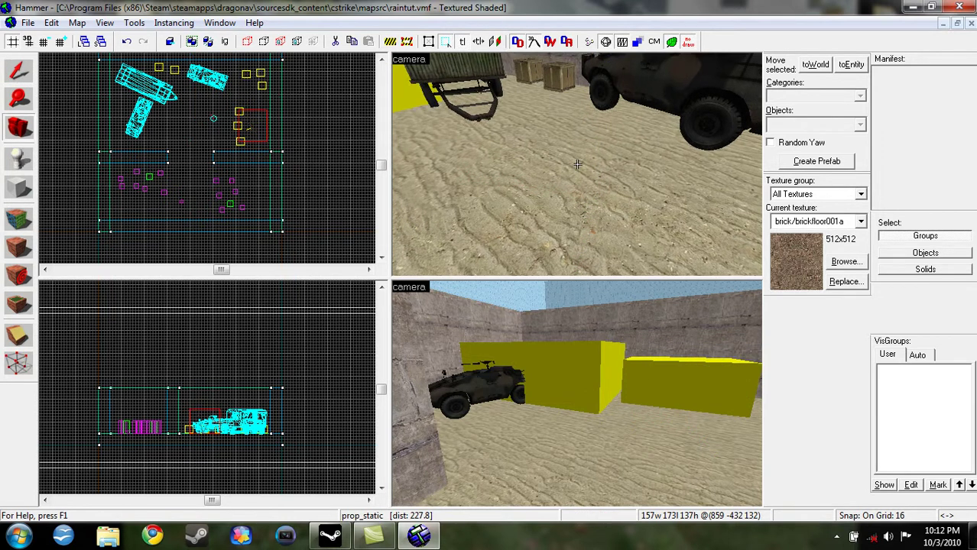
key("a")
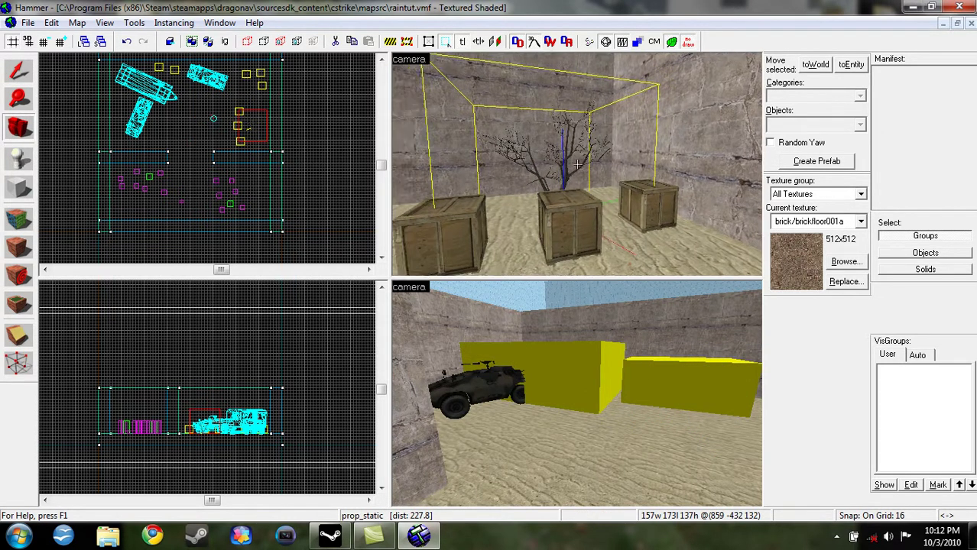
key("w")
key("s")
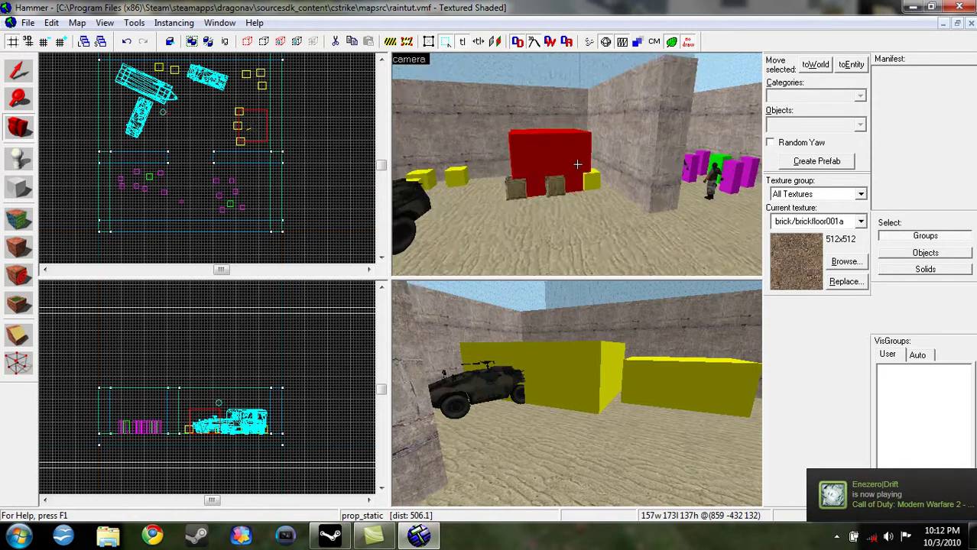
key("w")
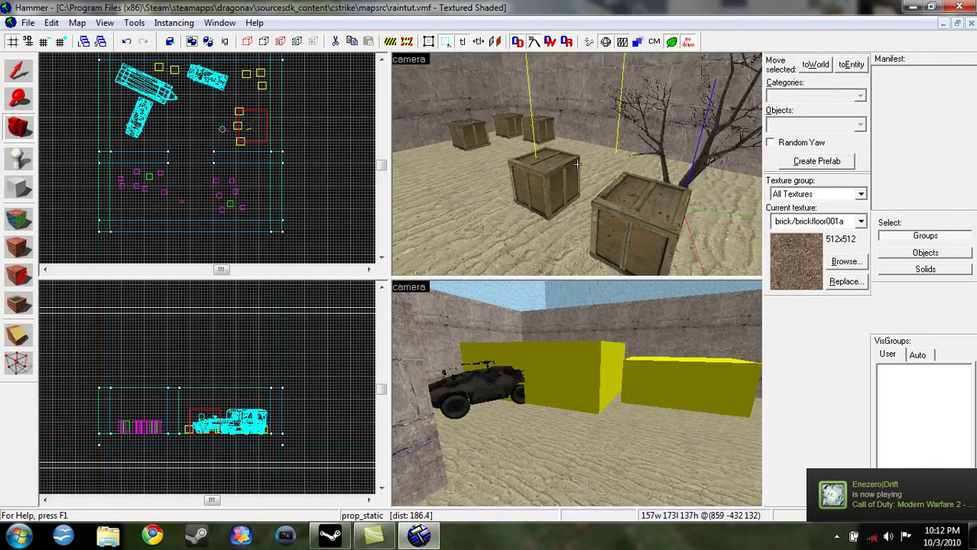
scroll(577, 165, "down", 5)
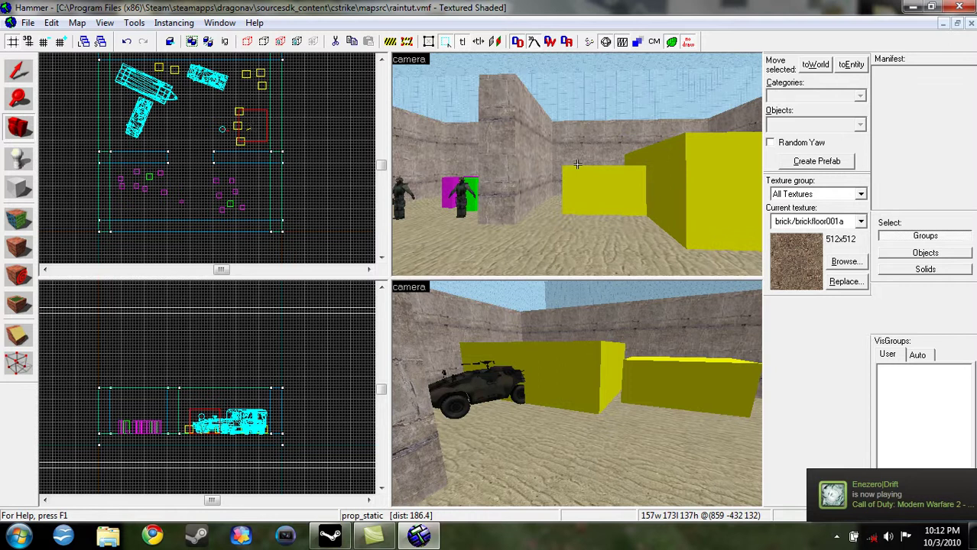
scroll(577, 165, "up", 5)
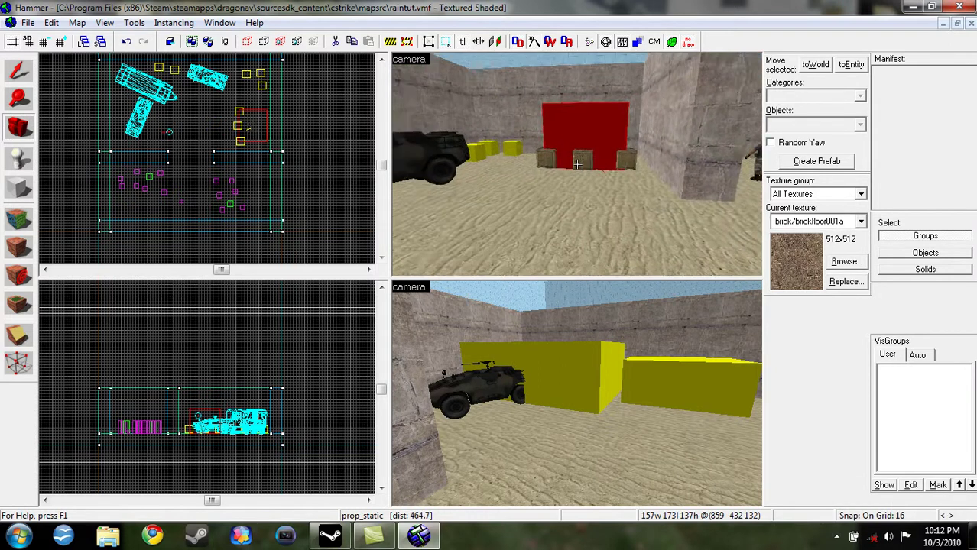
scroll(577, 164, "up", 6)
scroll(577, 164, "down", 2)
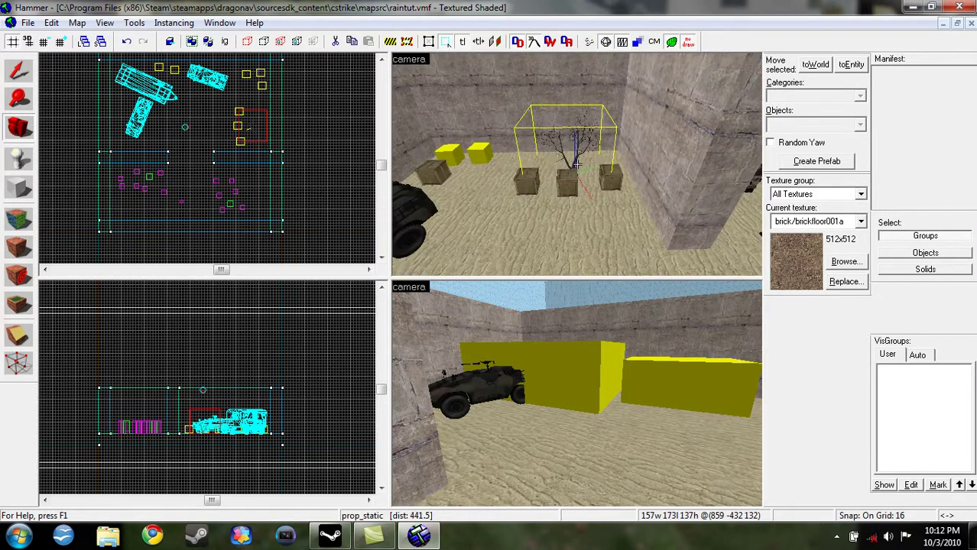
scroll(578, 164, "down", 4)
scroll(578, 165, "up", 6)
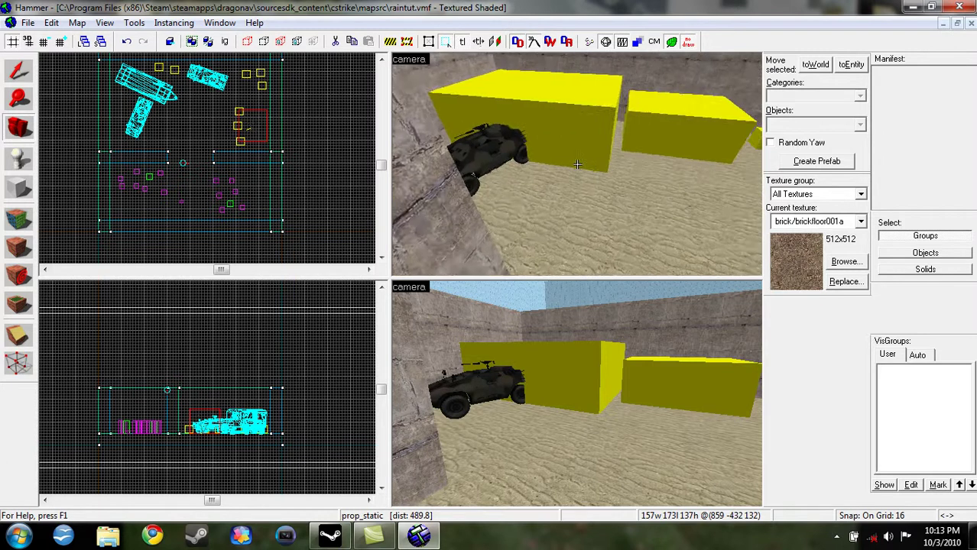